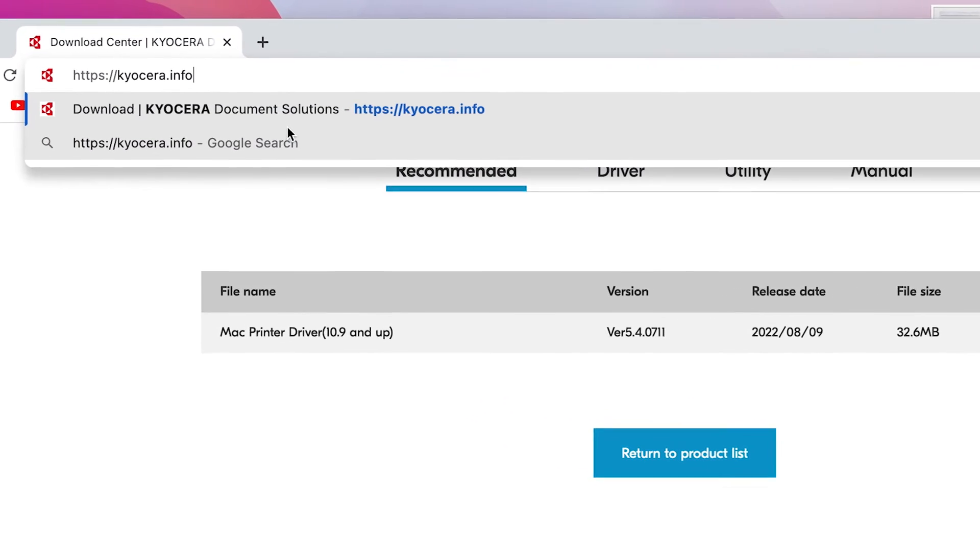
- Load kyocera.info, search for PA6000 and open the ECOSYS PA6000x product page
{"action": "left_click_drag", "start_coordinate": [222, 60], "coordinate": [45, 67]}
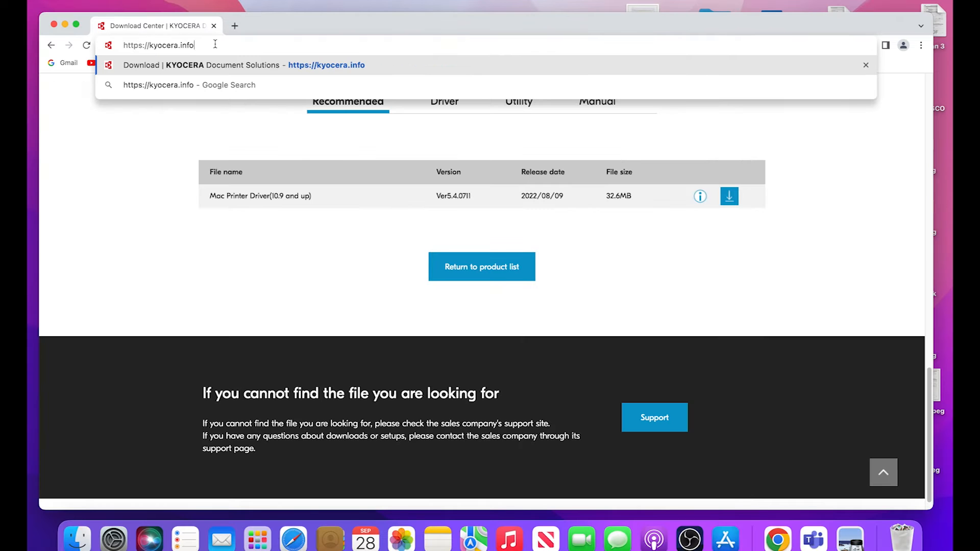
{"action": "key", "text": "Return"}
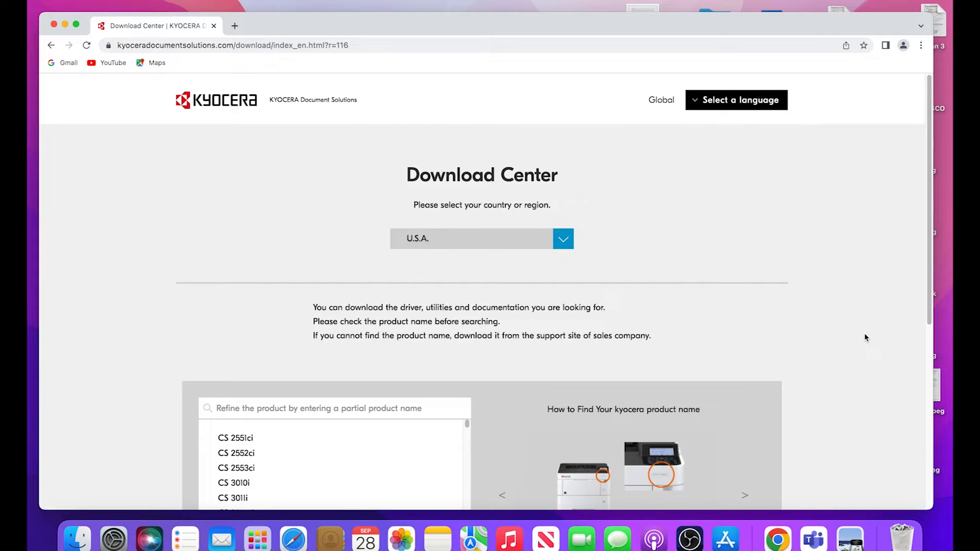
{"action": "left_click", "coordinate": [304, 416]}
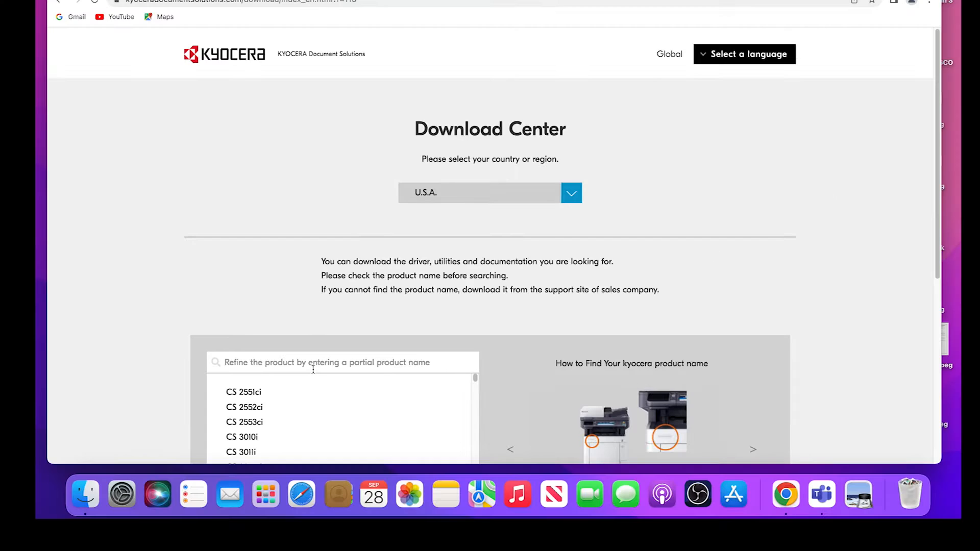
{"action": "type", "text": "P"}
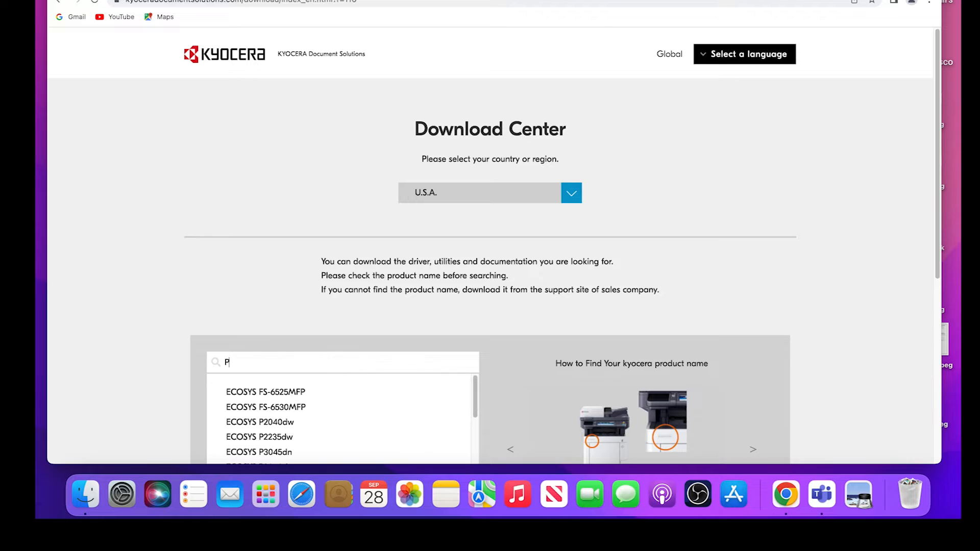
{"action": "type", "text": "A6000"}
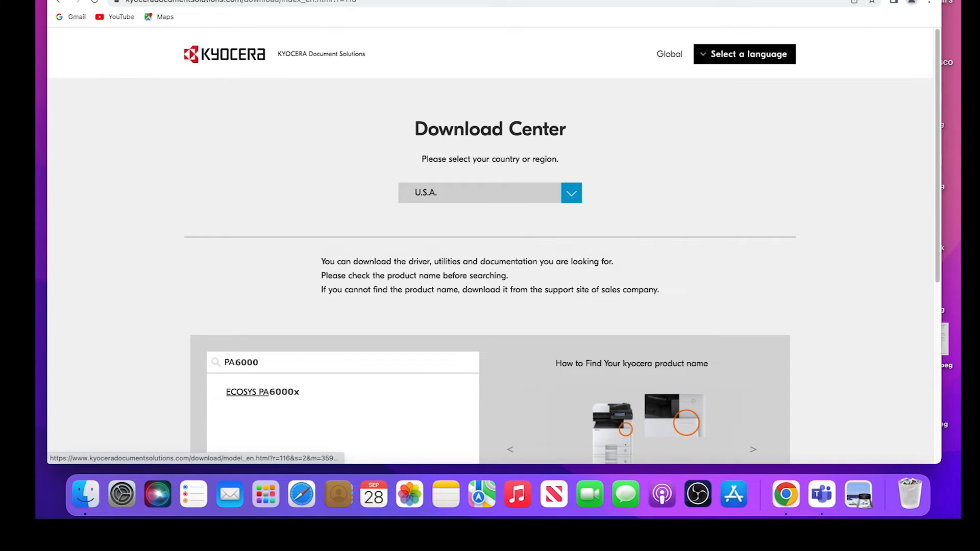
{"action": "left_click", "coordinate": [278, 391]}
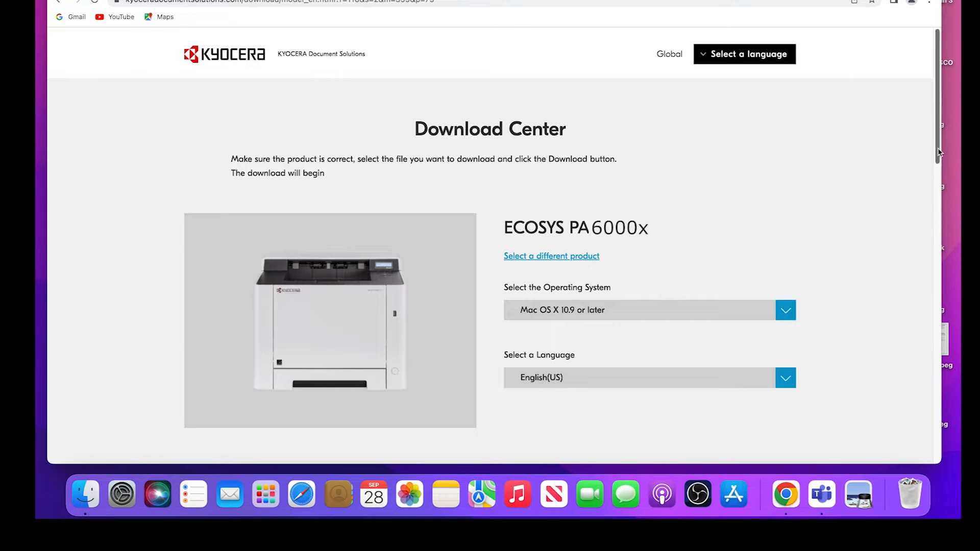
- Download the Mac Printer Driver (10.9 and up), agreeing to the licence contract
{"action": "scroll", "coordinate": [911, 169], "scroll_direction": "down", "scroll_amount": 15}
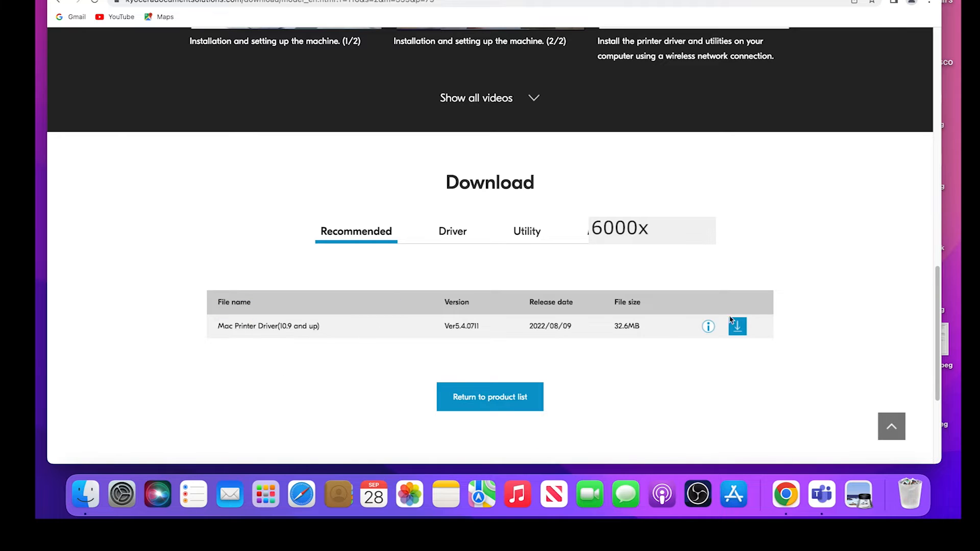
{"action": "left_click", "coordinate": [741, 329]}
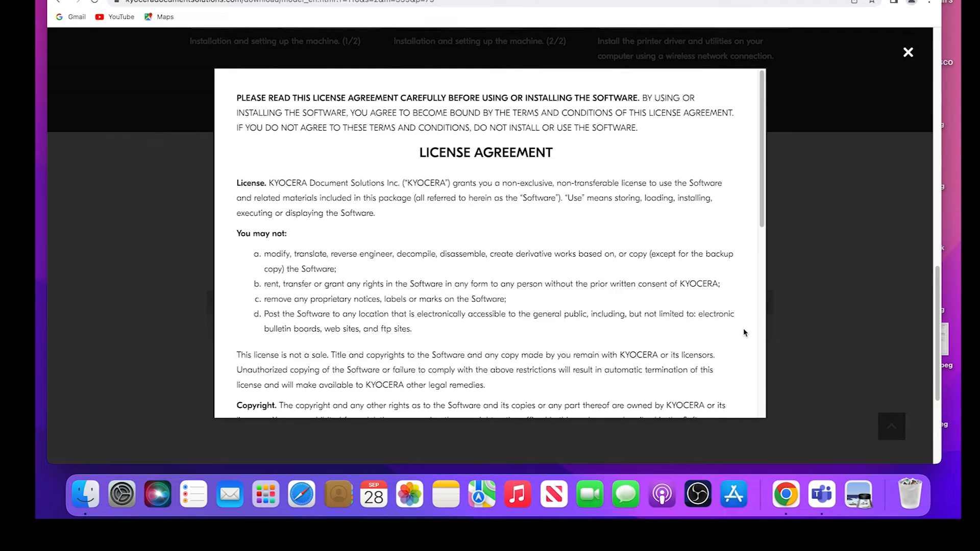
{"action": "left_click_drag", "start_coordinate": [763, 231], "coordinate": [757, 422]}
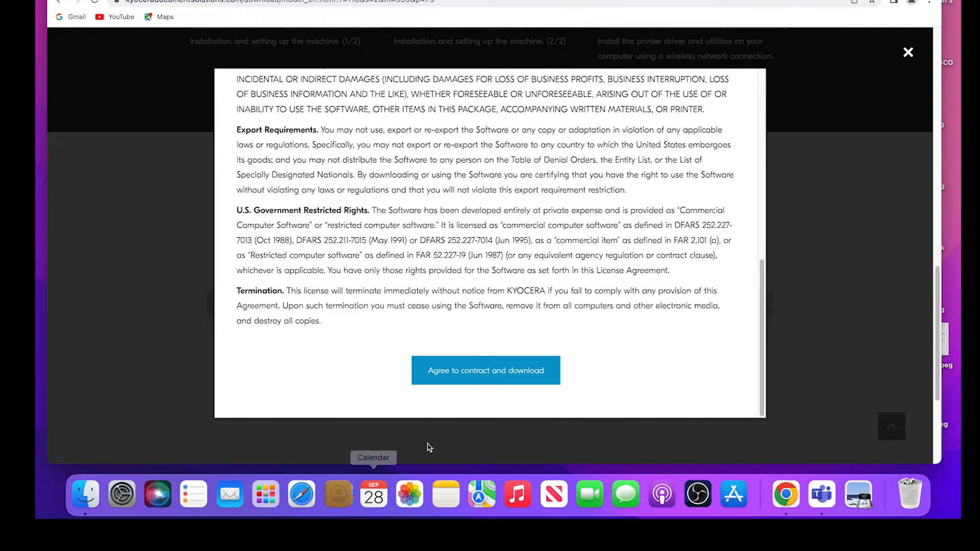
{"action": "left_click", "coordinate": [490, 387]}
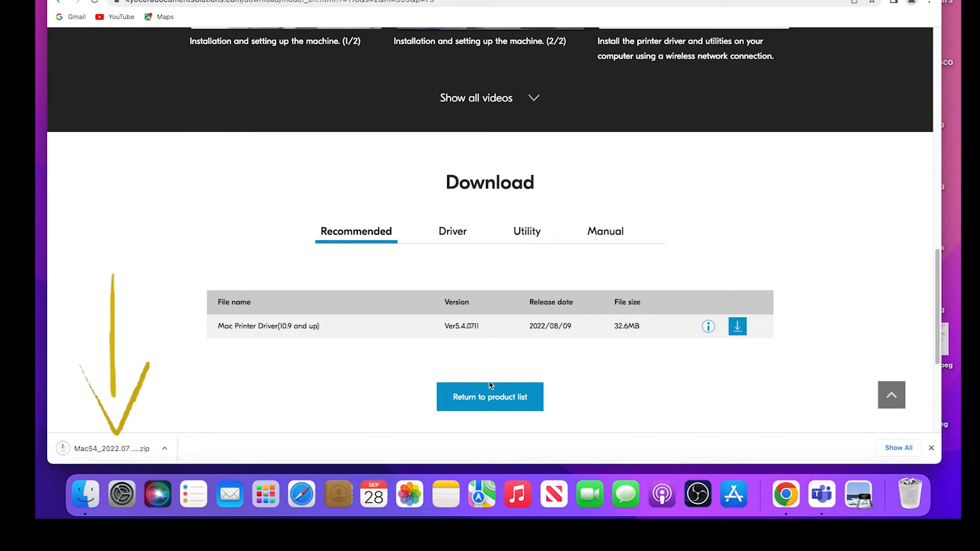
- Open the downloaded Kyocera .dmg to mount the OS X 10.9+ driver disk image
{"action": "left_click", "coordinate": [165, 451]}
{"action": "left_click", "coordinate": [185, 411]}
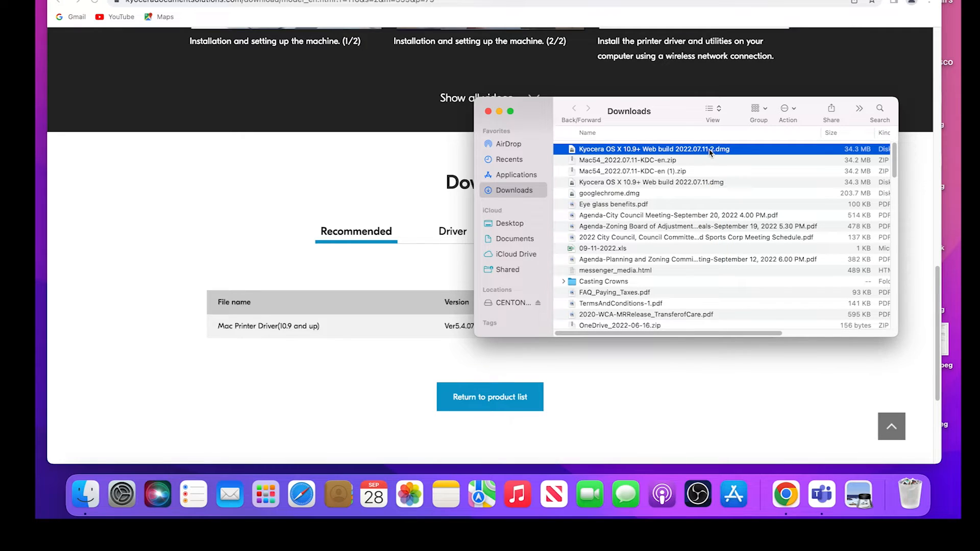
{"action": "left_click_drag", "start_coordinate": [250, 300], "coordinate": [116, 216]}
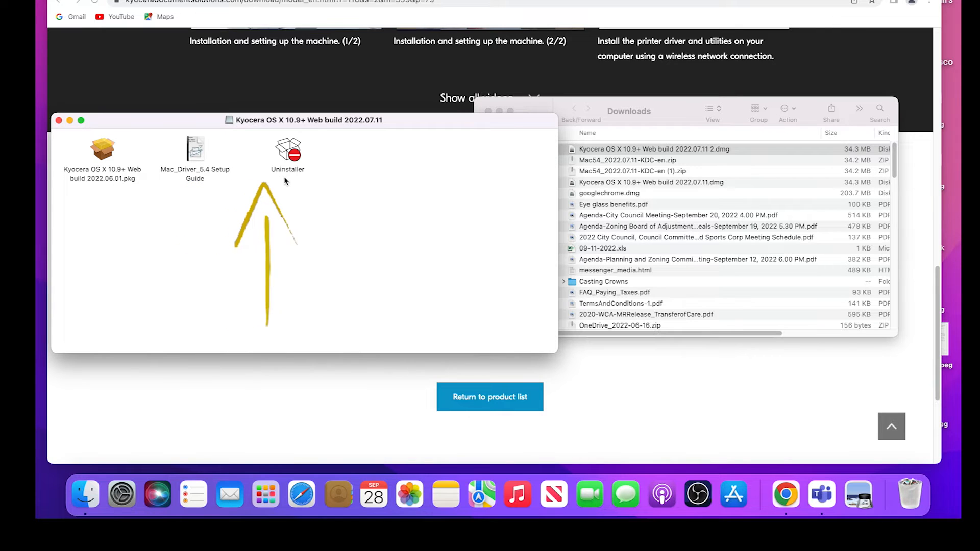
- Launch the Kyocera driver package and agree to the software licence
{"action": "double_click", "coordinate": [100, 150]}
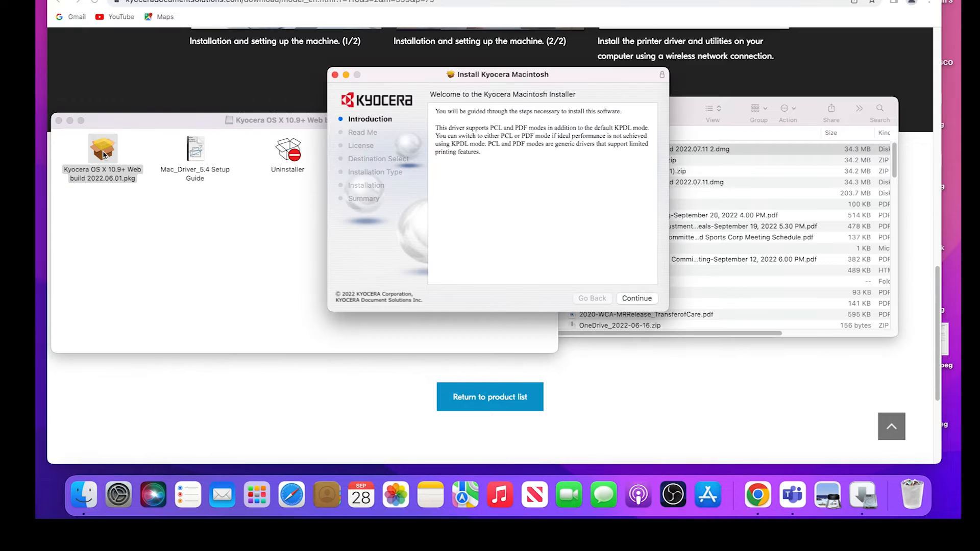
{"action": "left_click", "coordinate": [635, 299]}
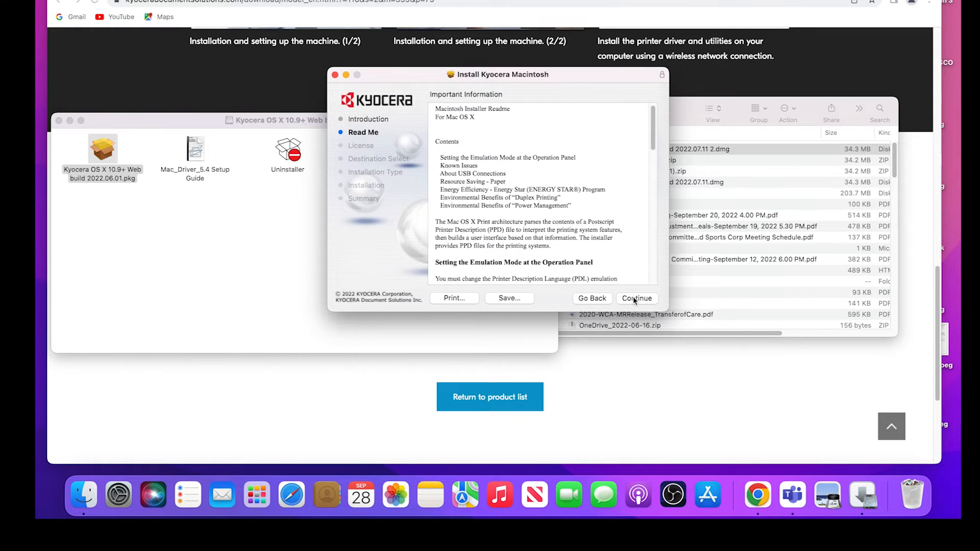
{"action": "left_click", "coordinate": [647, 299]}
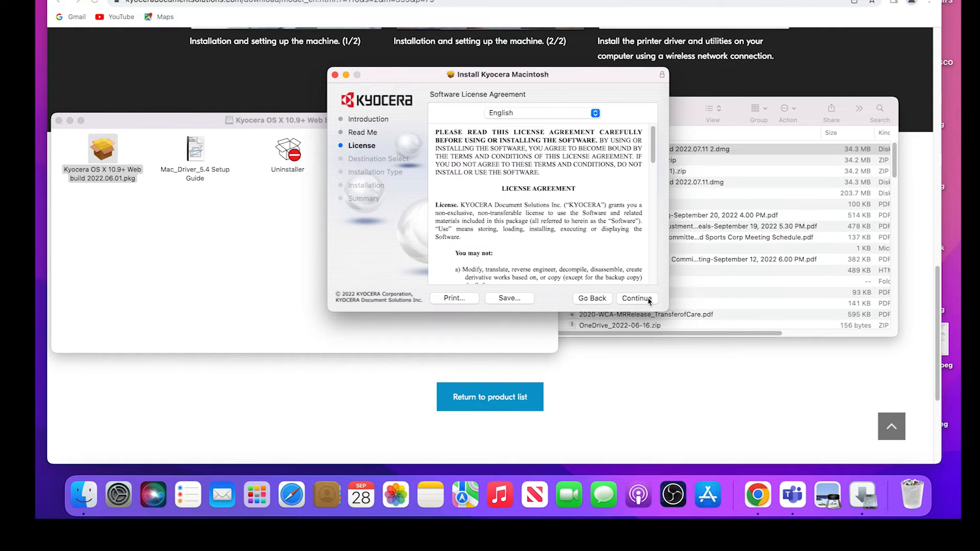
{"action": "left_click", "coordinate": [649, 302]}
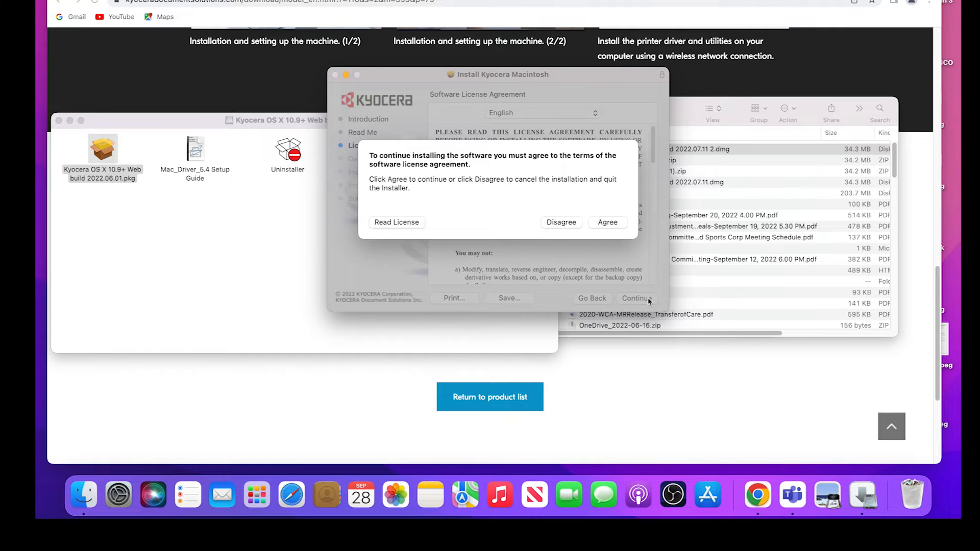
{"action": "left_click", "coordinate": [610, 223]}
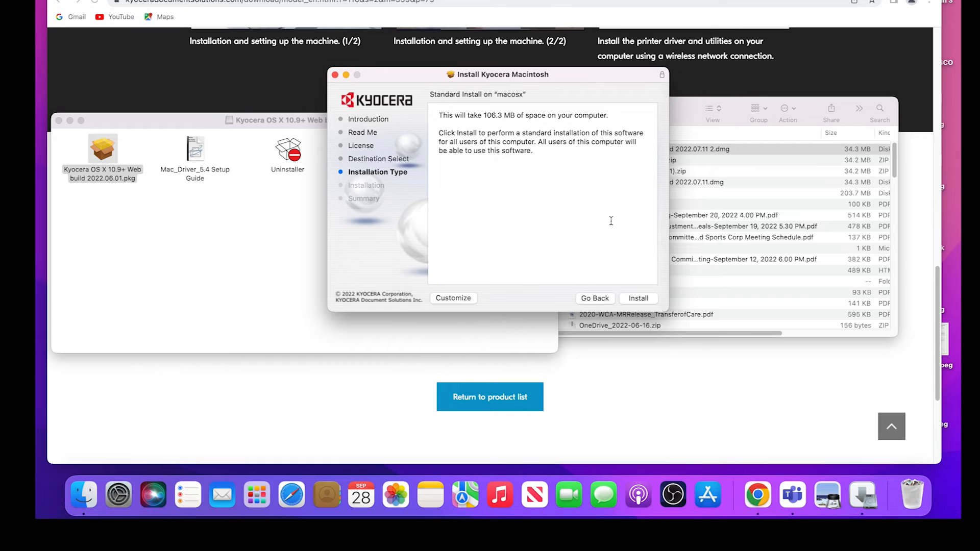
- Install with the account password, then close the installer and move it to the Trash
{"action": "left_click", "coordinate": [644, 300]}
{"action": "type", "text": "*"}
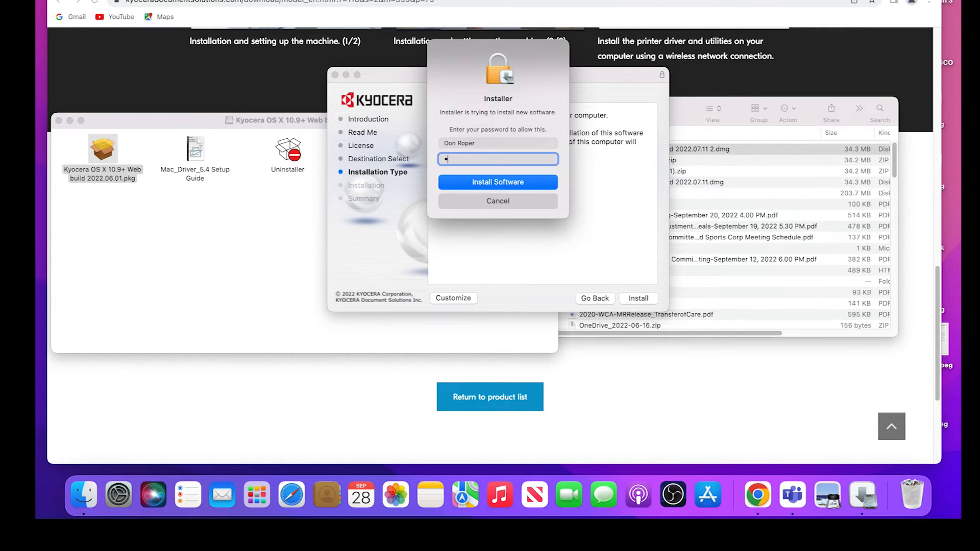
{"action": "left_click", "coordinate": [530, 183]}
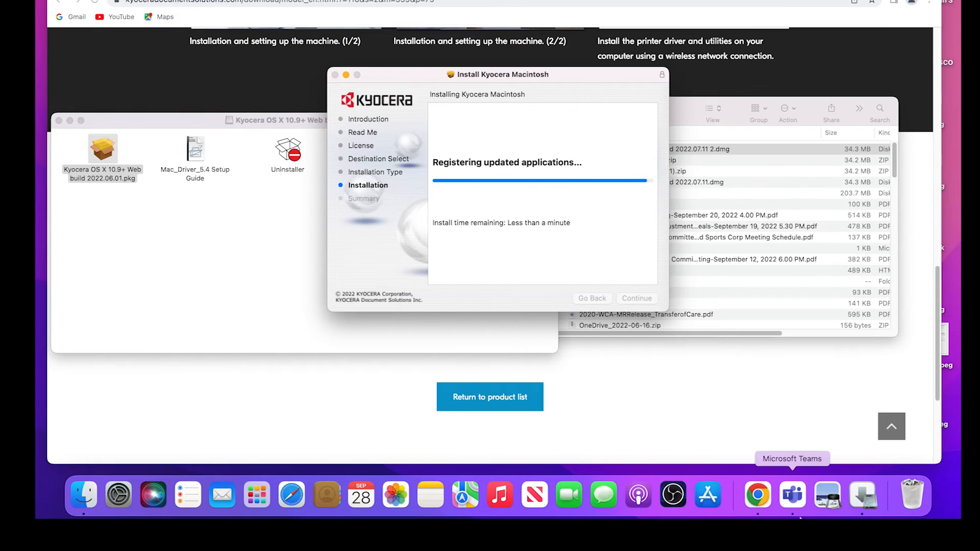
{"action": "left_click", "coordinate": [642, 302]}
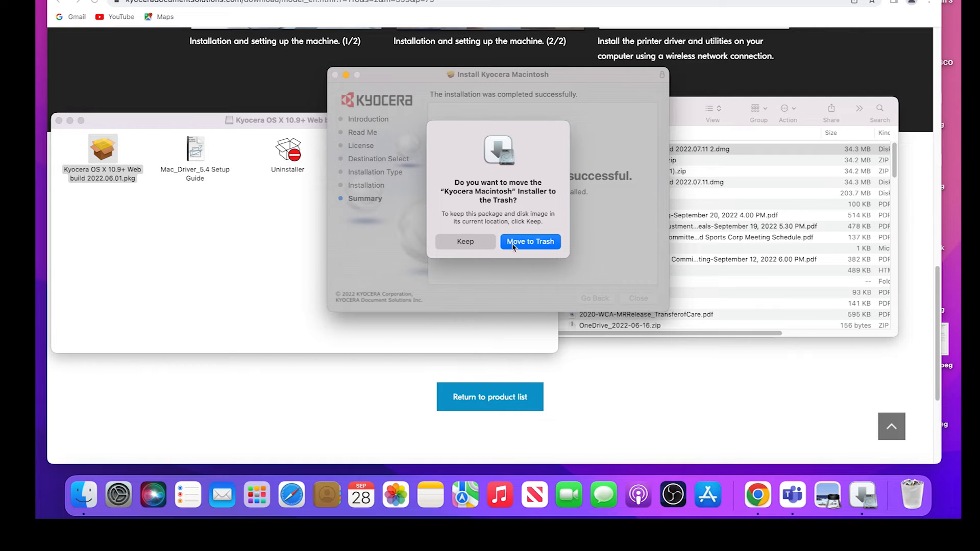
{"action": "left_click", "coordinate": [522, 246]}
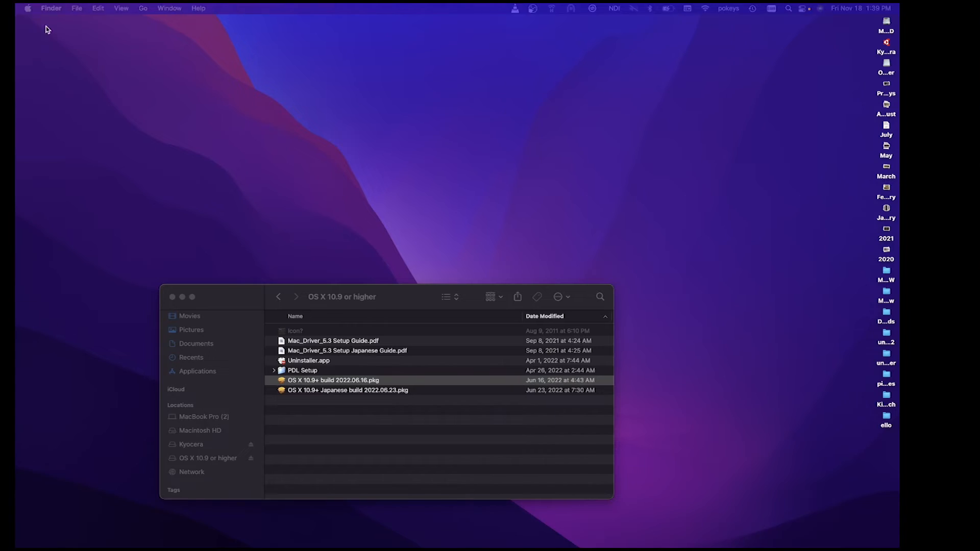
- Open Printers & Scanners from System Preferences
{"action": "left_click", "coordinate": [28, 8]}
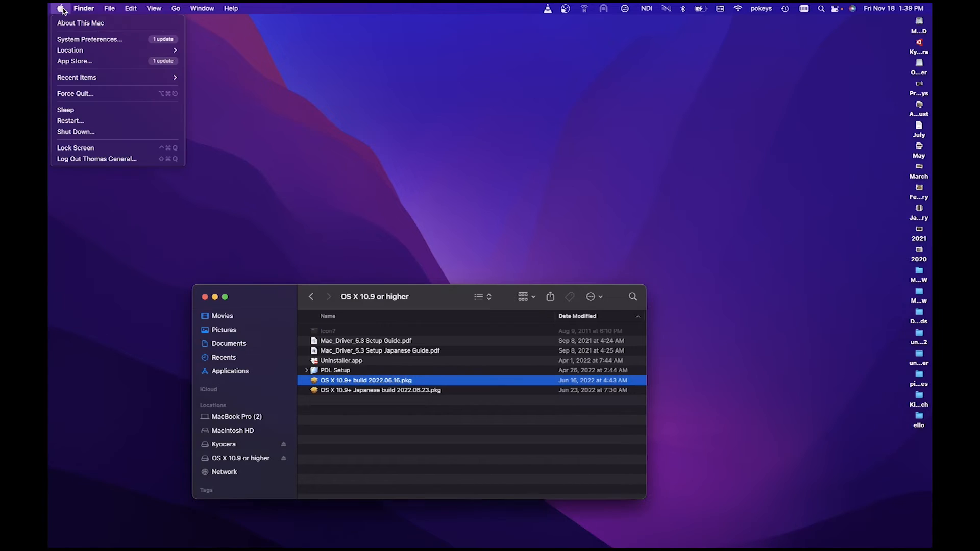
{"action": "left_click", "coordinate": [72, 37]}
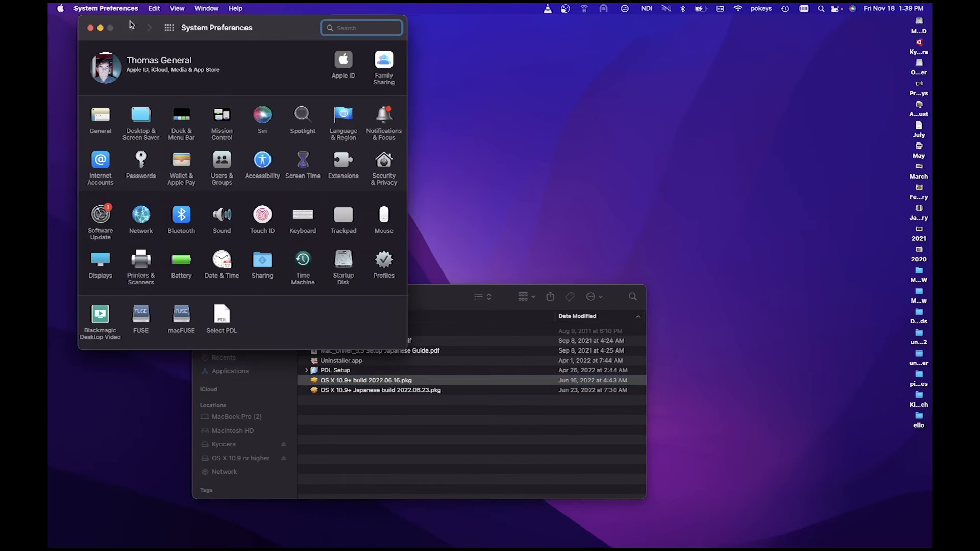
{"action": "left_click", "coordinate": [140, 261]}
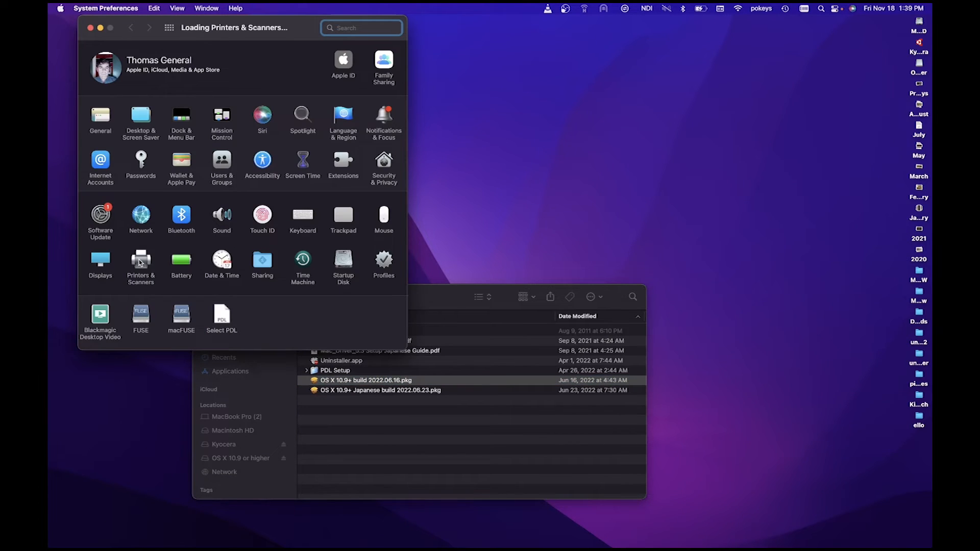
- Add a printer by IP, entering address 192.168.1.20
{"action": "left_click", "coordinate": [92, 193]}
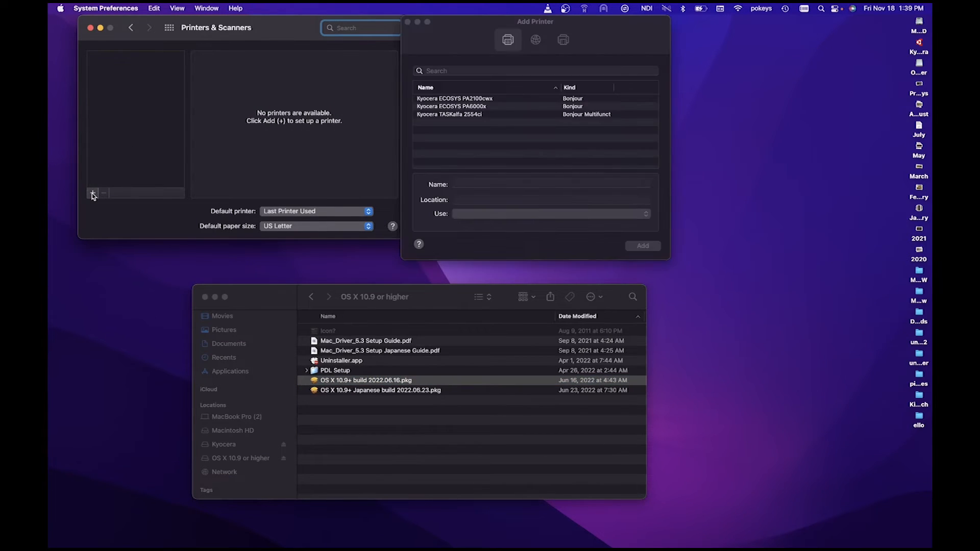
{"action": "left_click", "coordinate": [536, 41]}
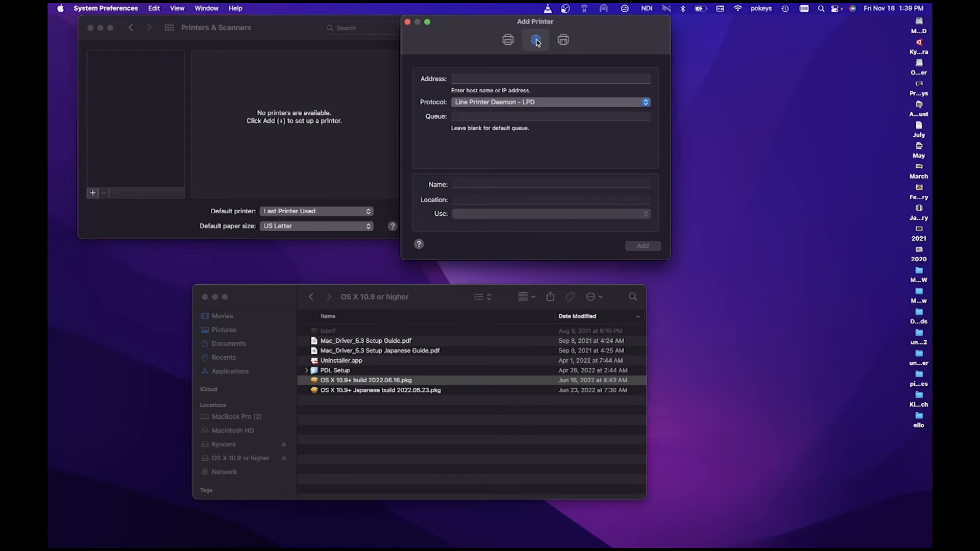
{"action": "left_click", "coordinate": [471, 79]}
{"action": "type", "text": "19"}
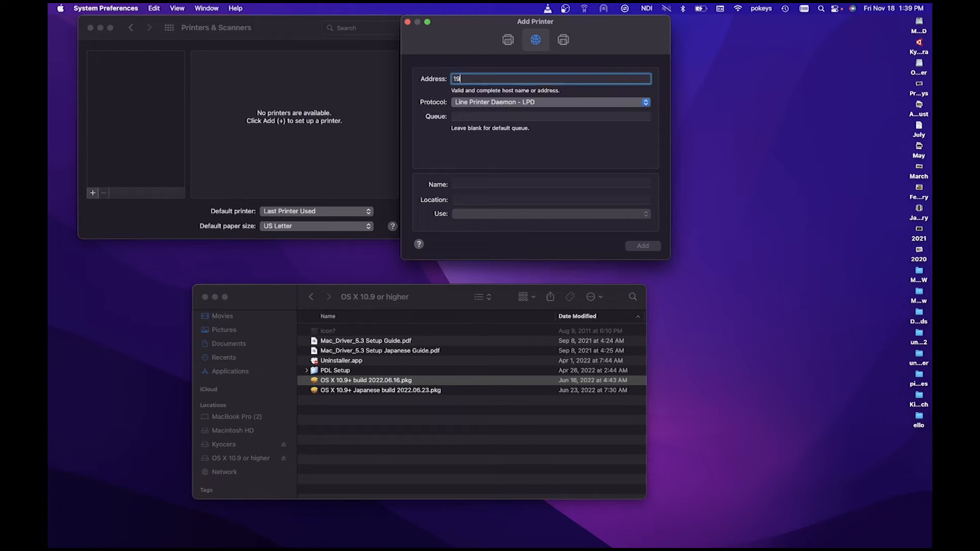
{"action": "type", "text": "2.168.1."}
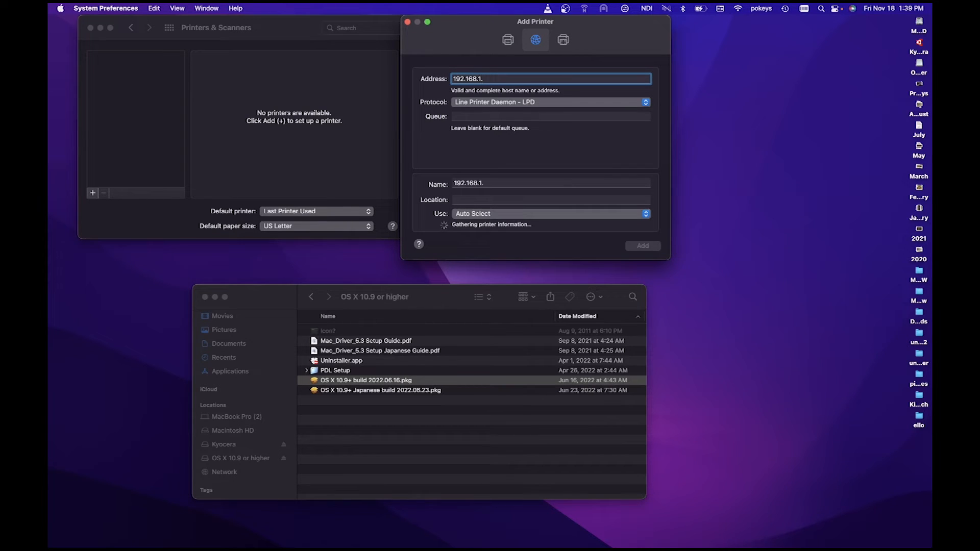
{"action": "type", "text": "20"}
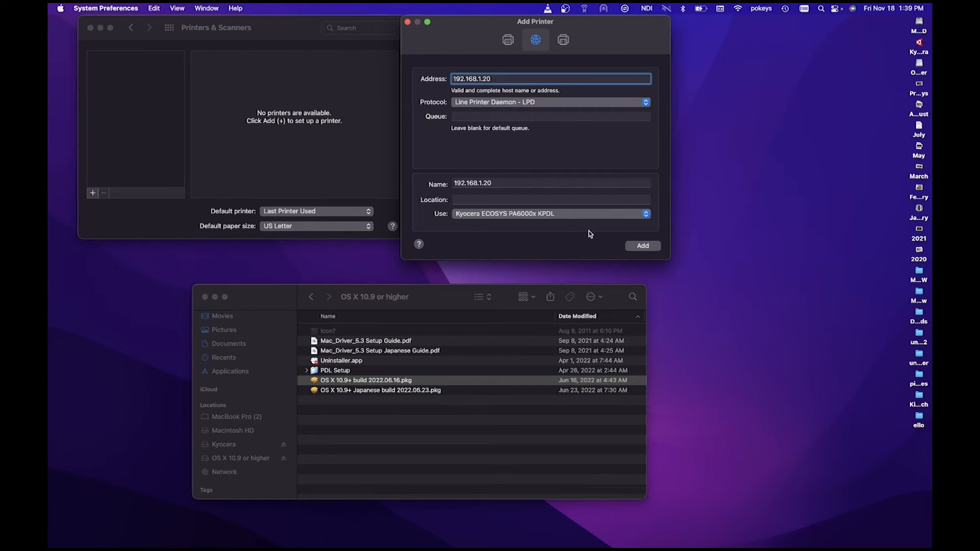
- Select the Kyocera ECOSYS PA6000x KPDL driver by filtering the software list for 'pa6000'
{"action": "left_click", "coordinate": [646, 214]}
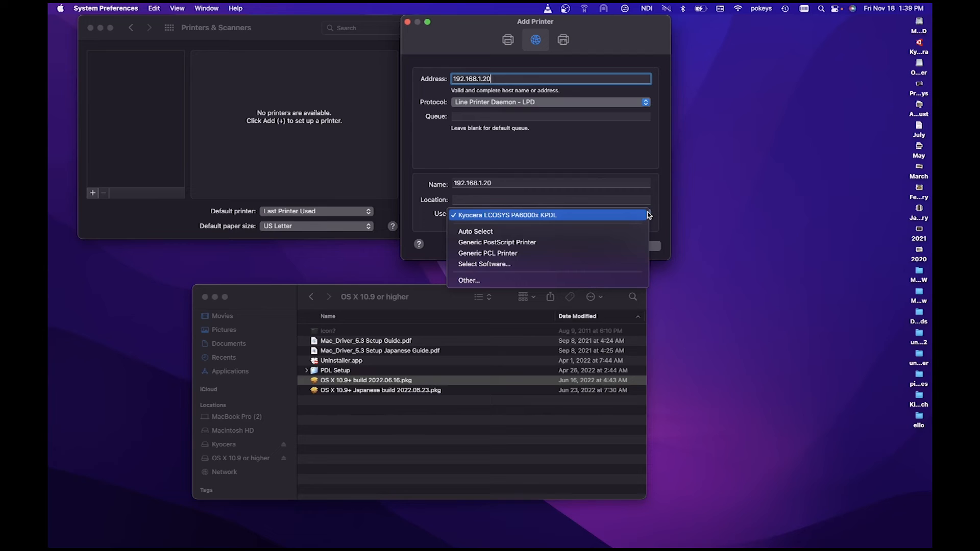
{"action": "left_click", "coordinate": [604, 265]}
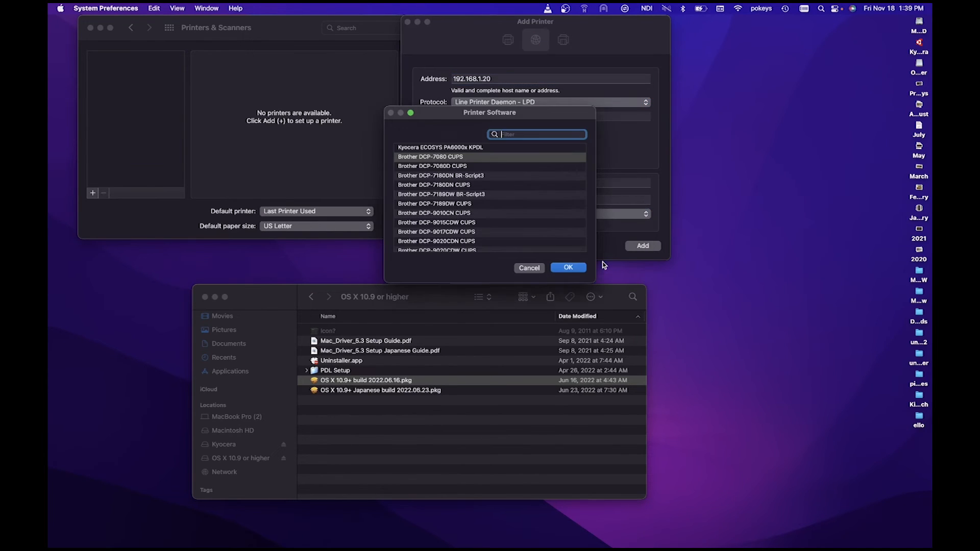
{"action": "type", "text": "pa6"}
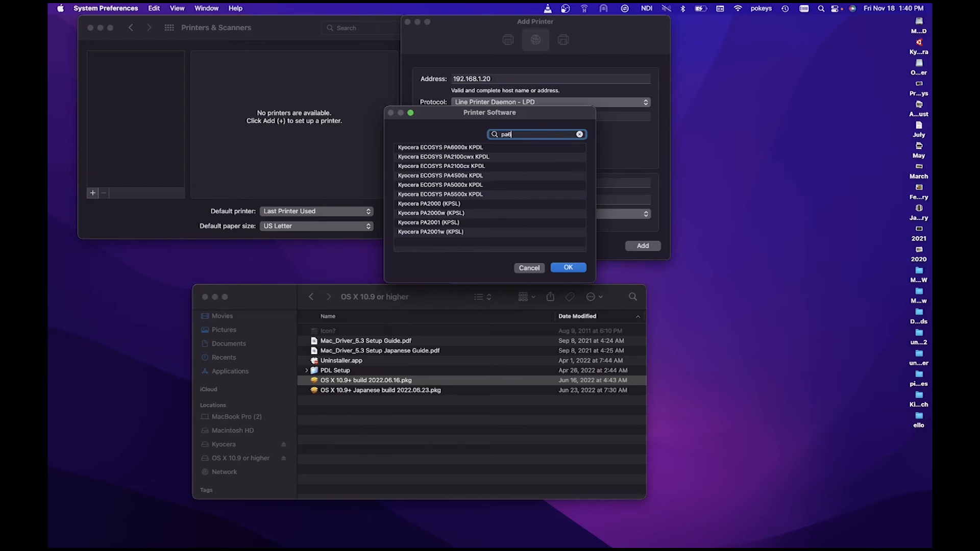
{"action": "type", "text": "000"}
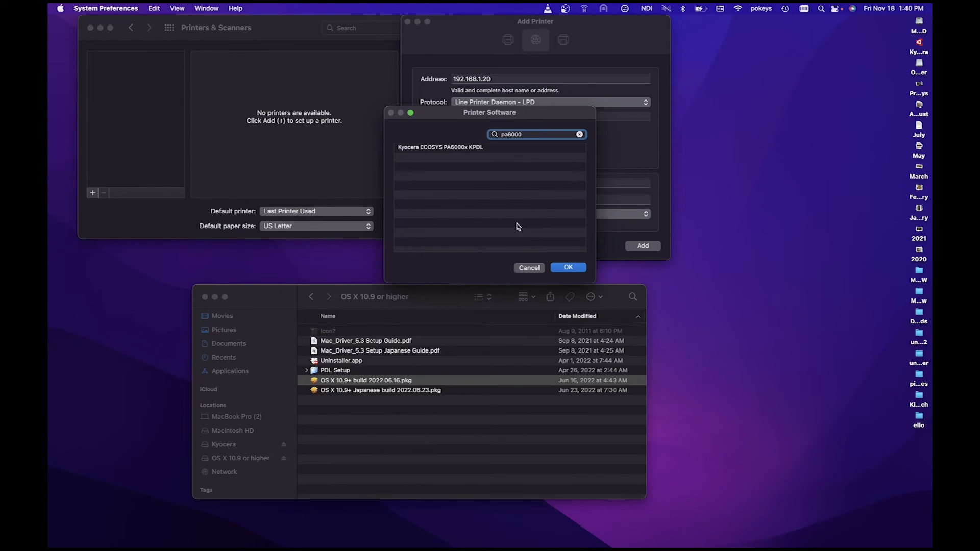
{"action": "left_click", "coordinate": [472, 147]}
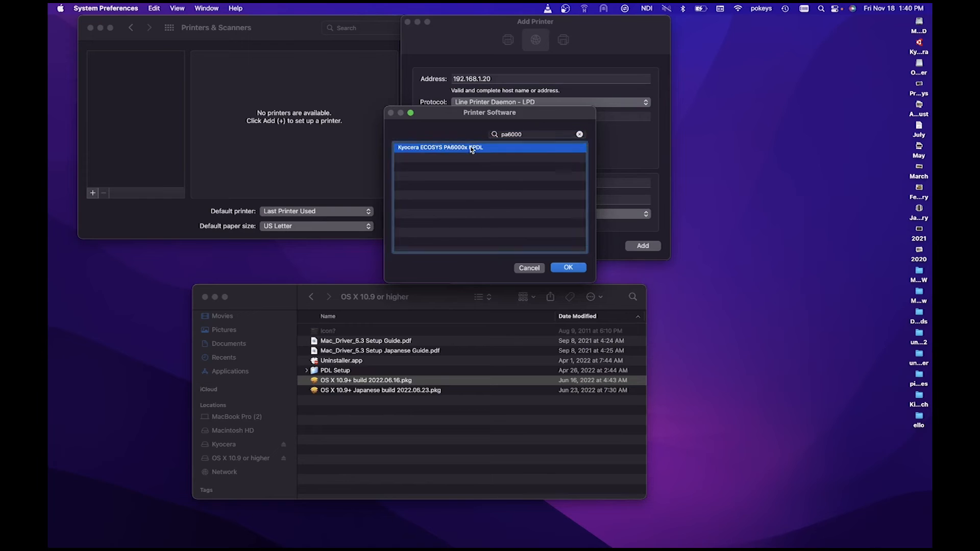
{"action": "left_click", "coordinate": [574, 268]}
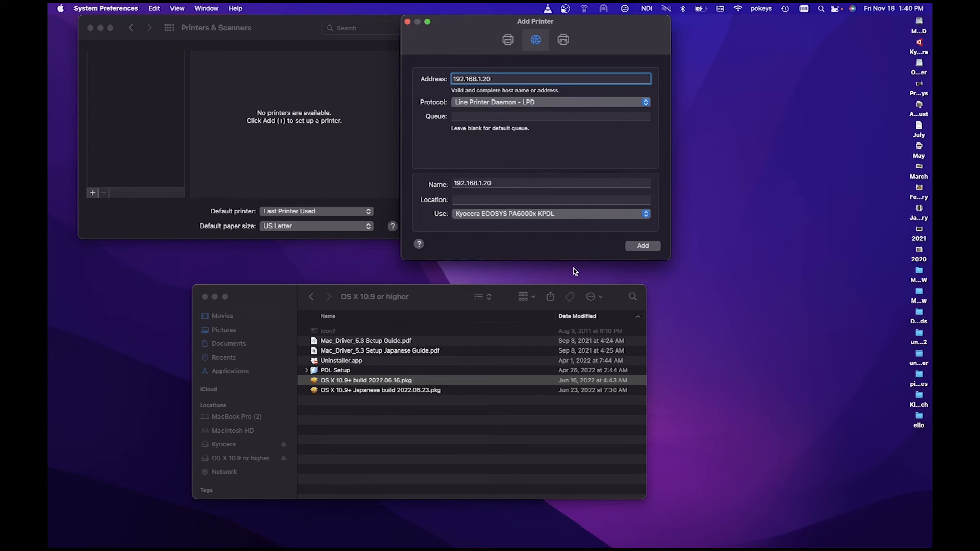
- Name the printer 'My Kyocera Printer', add it and accept the optional hardware settings
{"action": "left_click_drag", "start_coordinate": [499, 184], "coordinate": [438, 179]}
{"action": "type", "text": "My Kyocera Printer"}
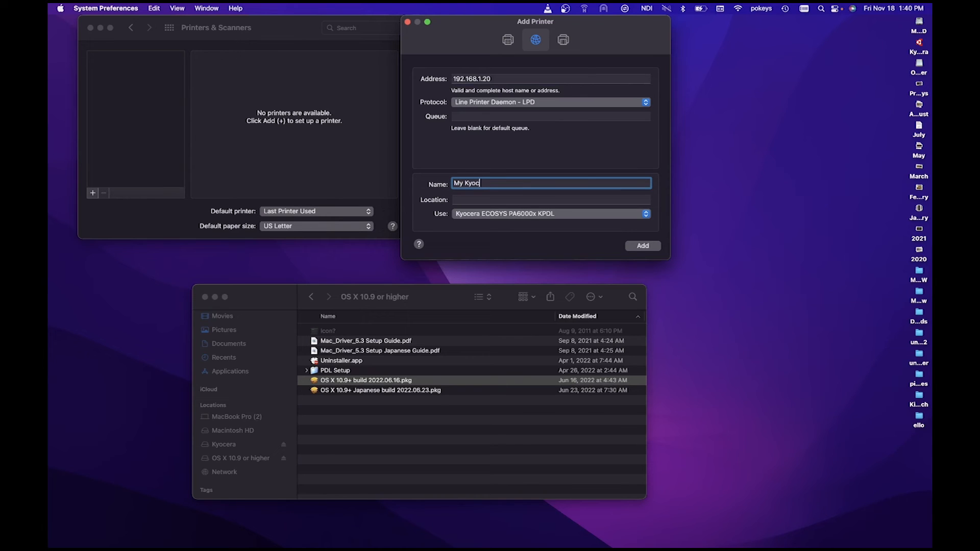
{"action": "left_click", "coordinate": [644, 247]}
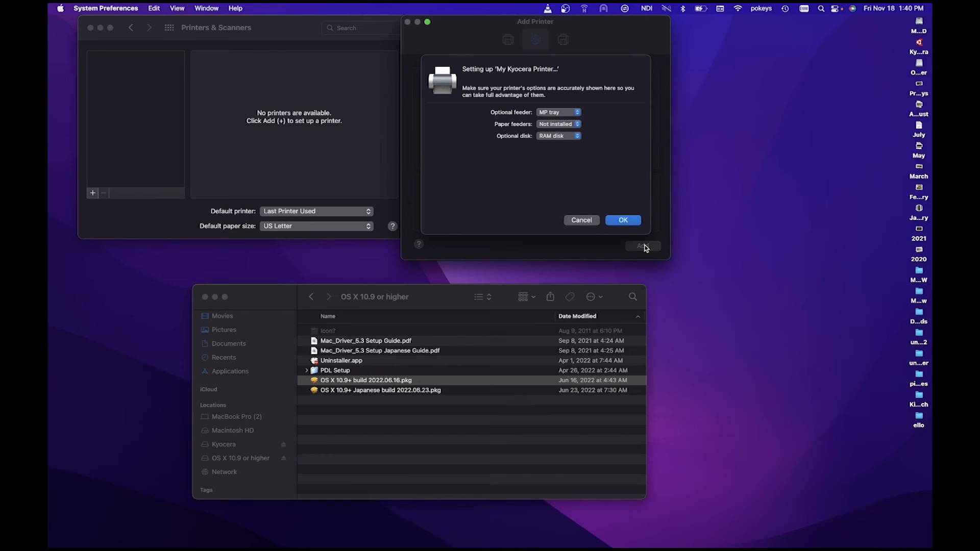
{"action": "left_click", "coordinate": [624, 220]}
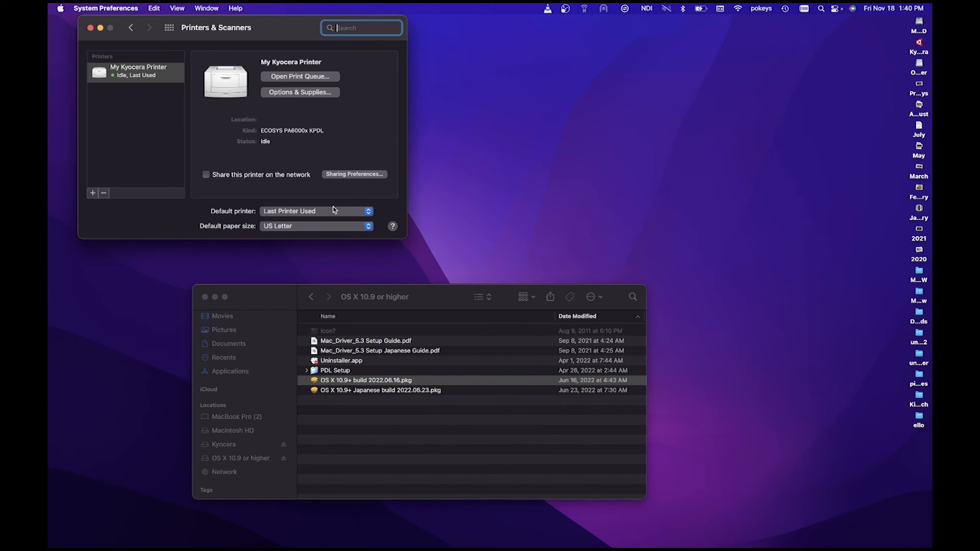
- Set My Kyocera Printer as default printer with US Letter paper, then close the window
{"action": "left_click", "coordinate": [368, 212]}
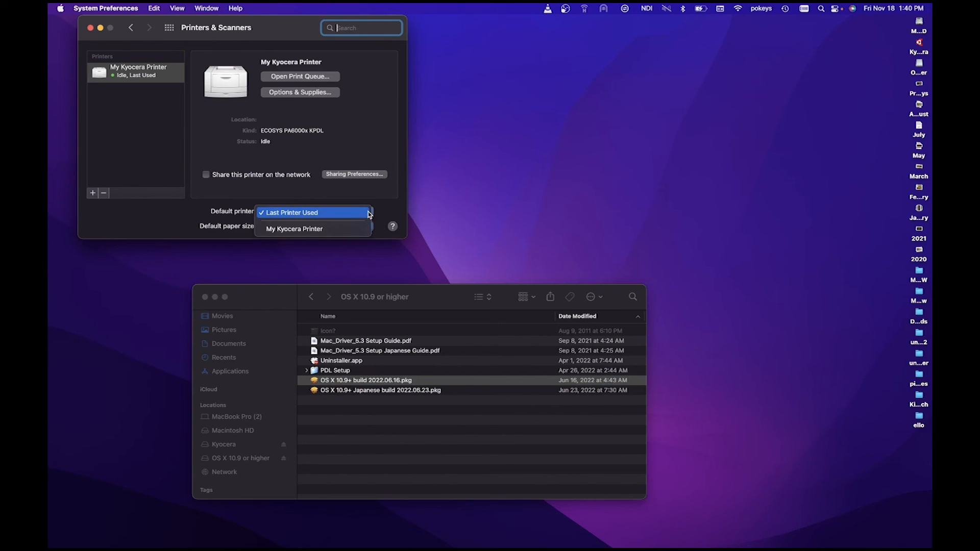
{"action": "left_click", "coordinate": [356, 229]}
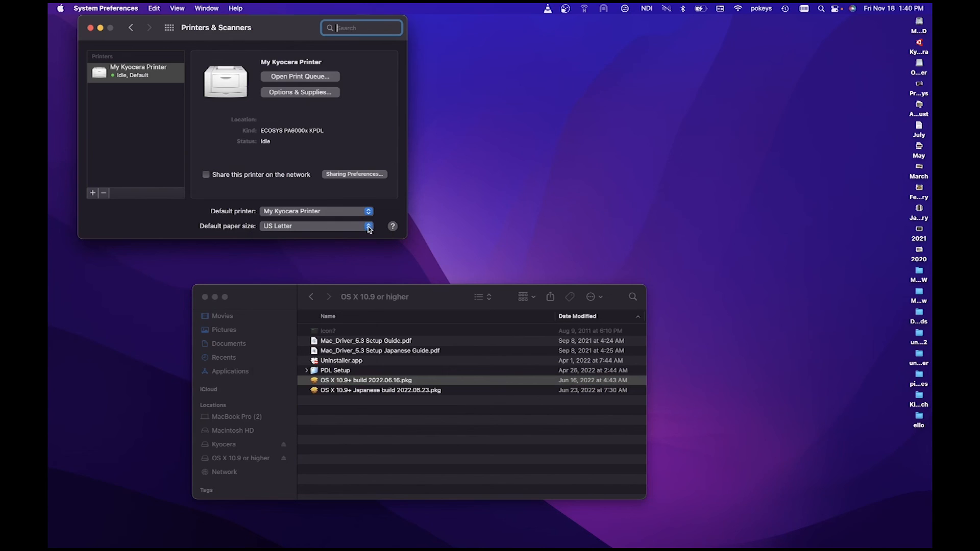
{"action": "left_click", "coordinate": [369, 226]}
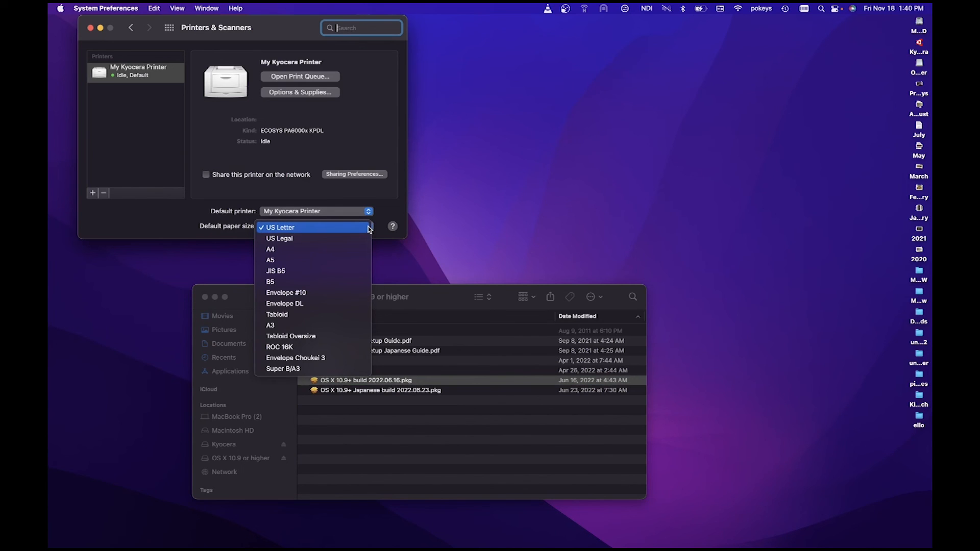
{"action": "left_click", "coordinate": [337, 227]}
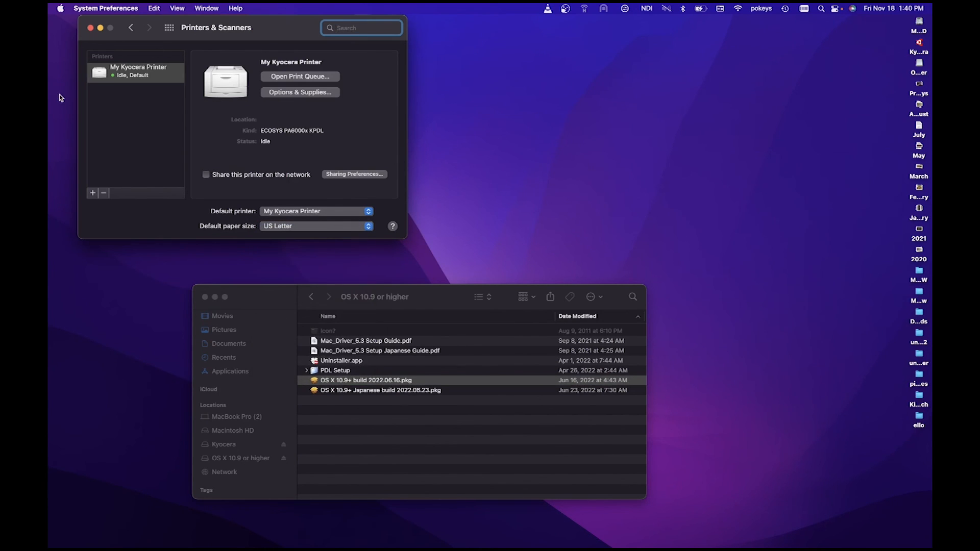
{"action": "left_click", "coordinate": [91, 28]}
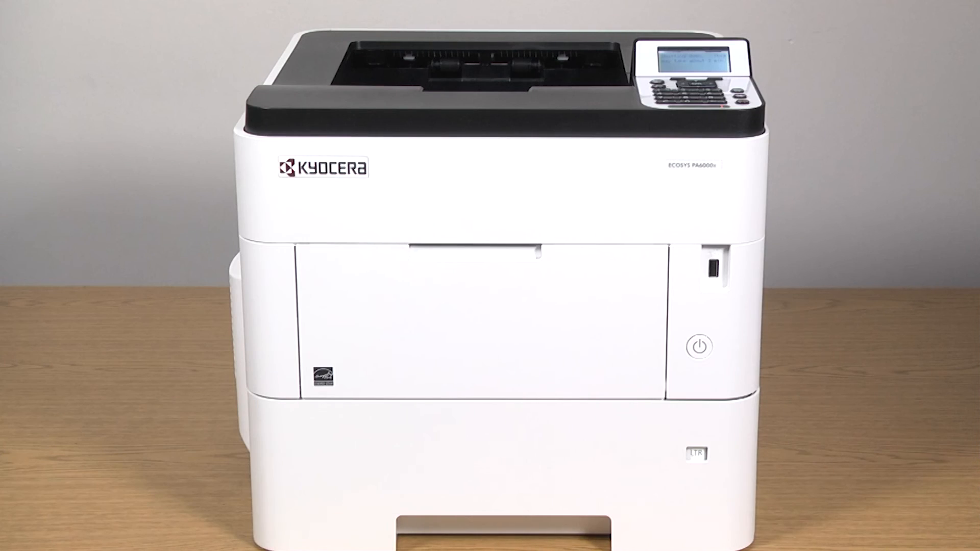